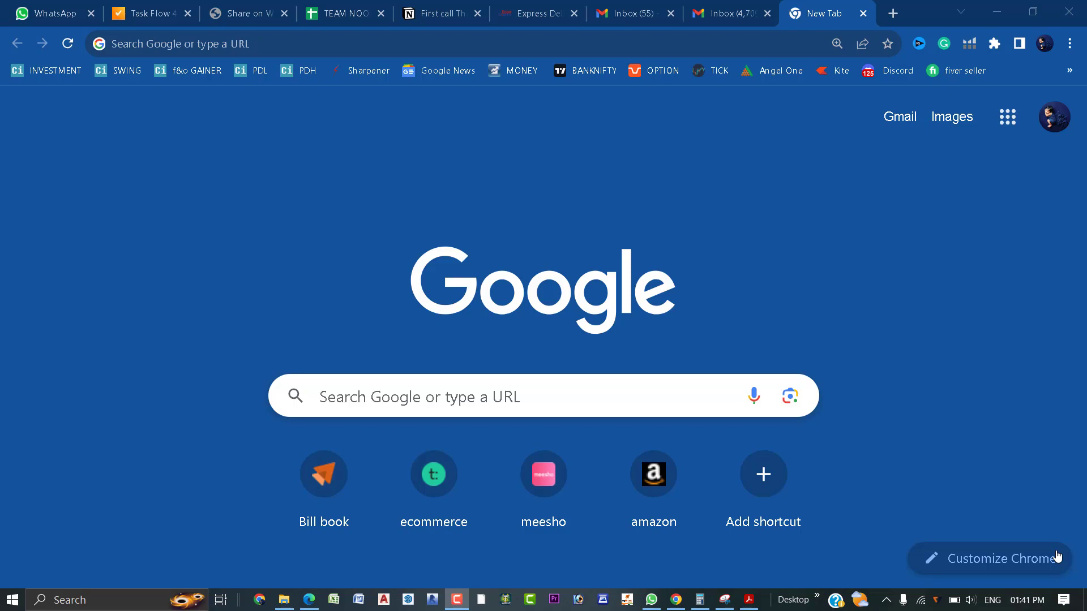
# Search Google for 'gst login' by typing 'gst' and picking the suggestion.
pyautogui.click(695, 379)
pyautogui.write('gst')
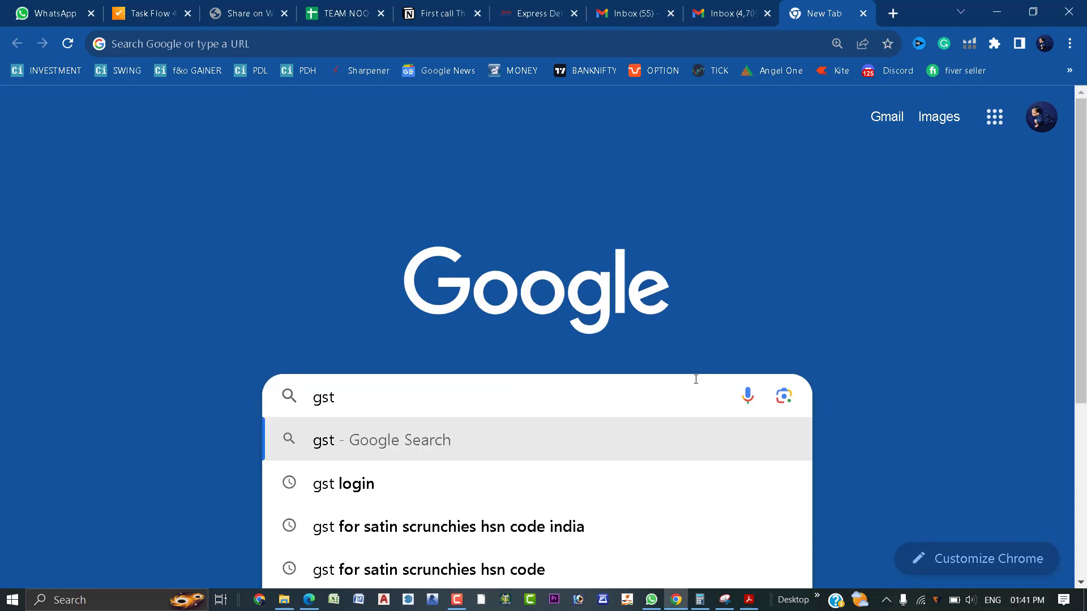
pyautogui.press('Down')
pyautogui.press('Down')
pyautogui.press('Up')
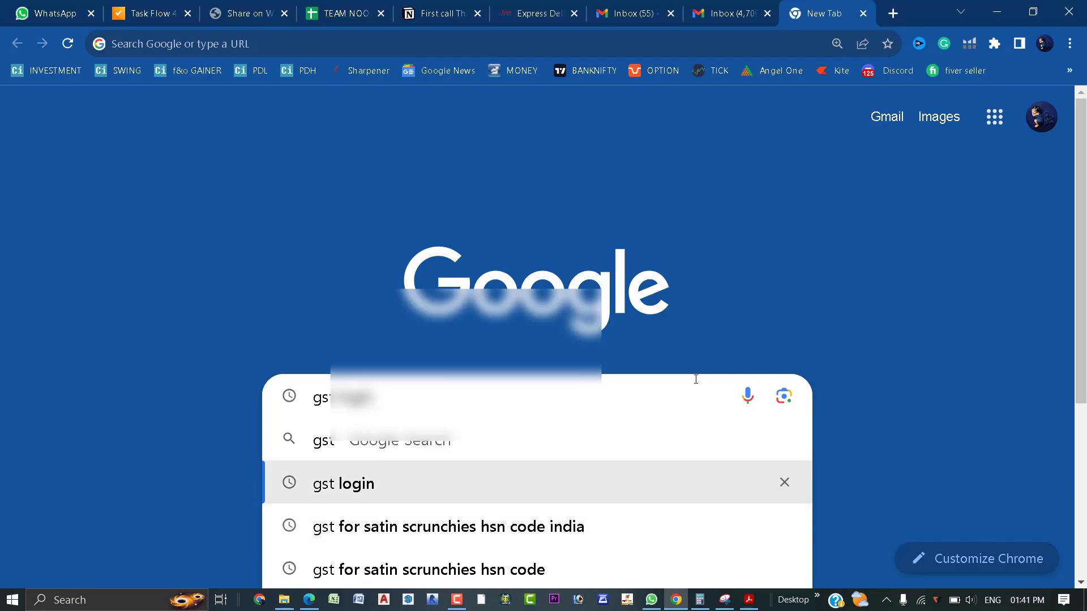
pyautogui.press('Return')
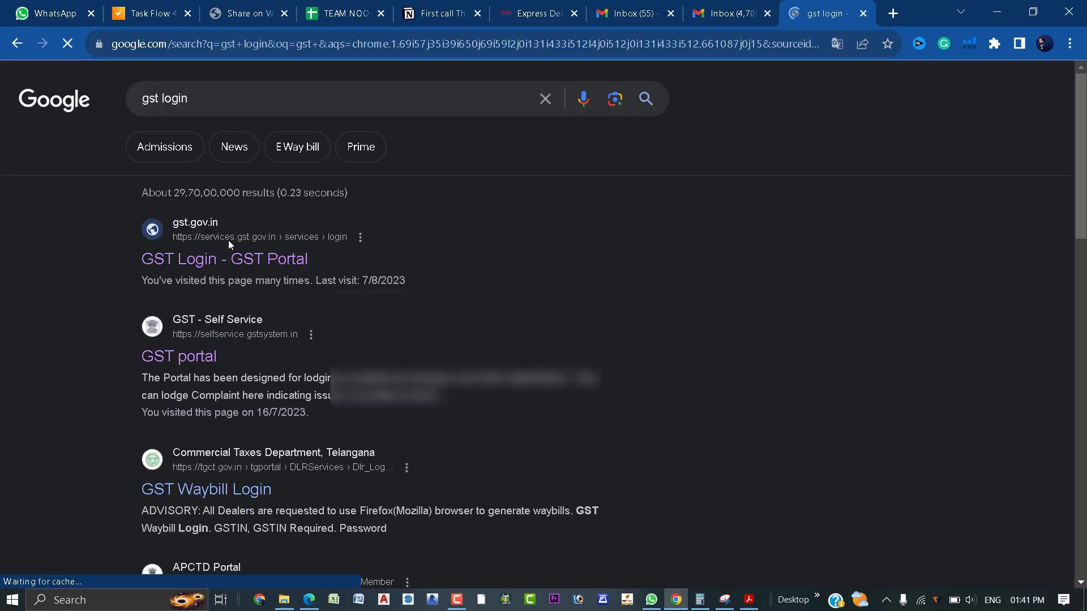
# Open the GST Portal login result, enter the shown CAPTCHA and submit the login.
pyautogui.click(237, 273)
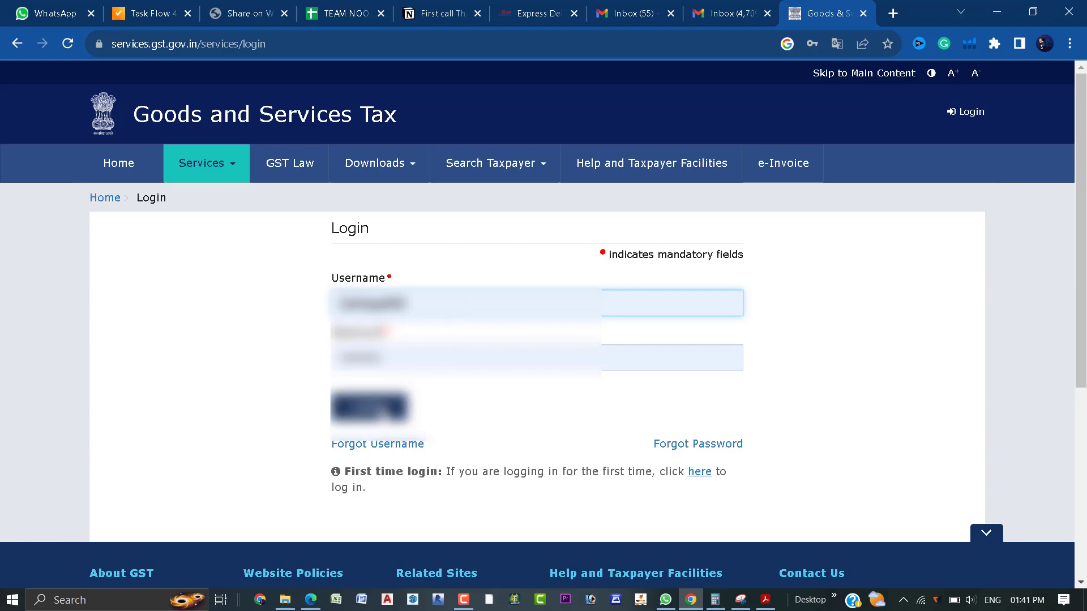
pyautogui.press('Tab')
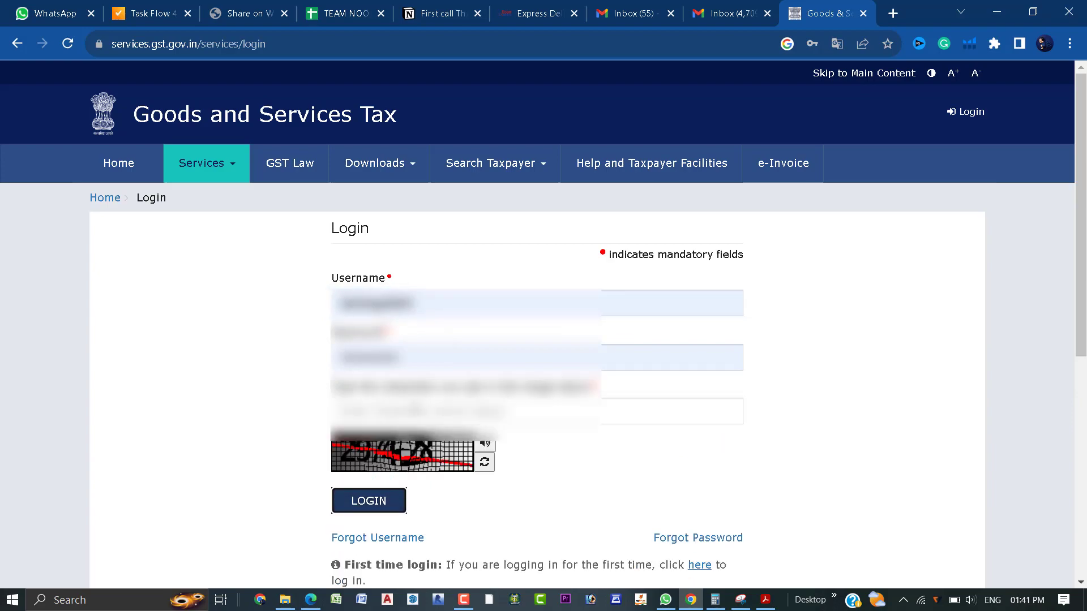
pyautogui.click(396, 412)
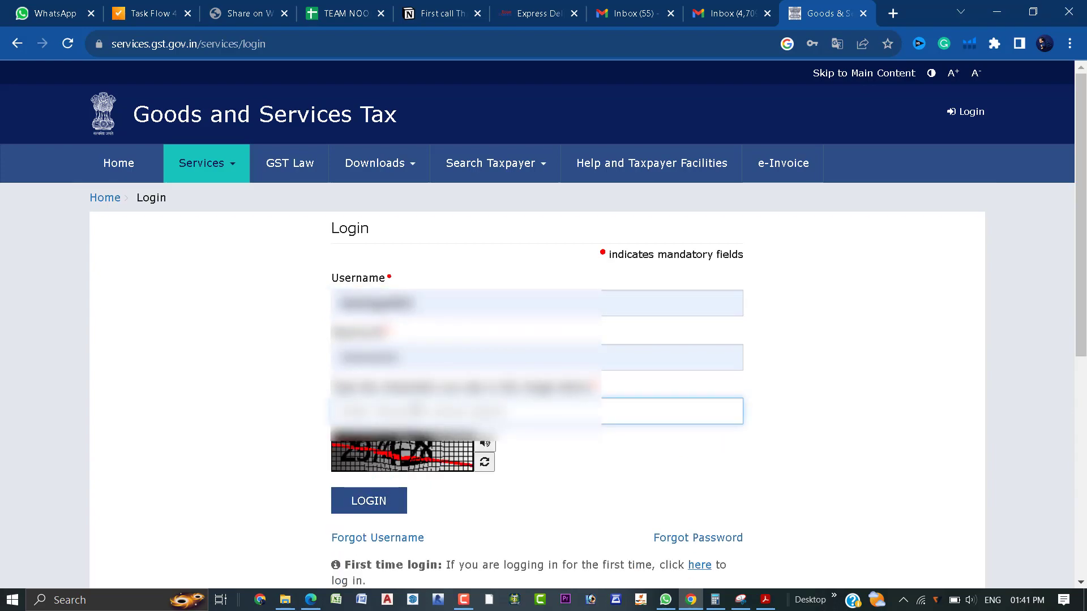
pyautogui.write('25')
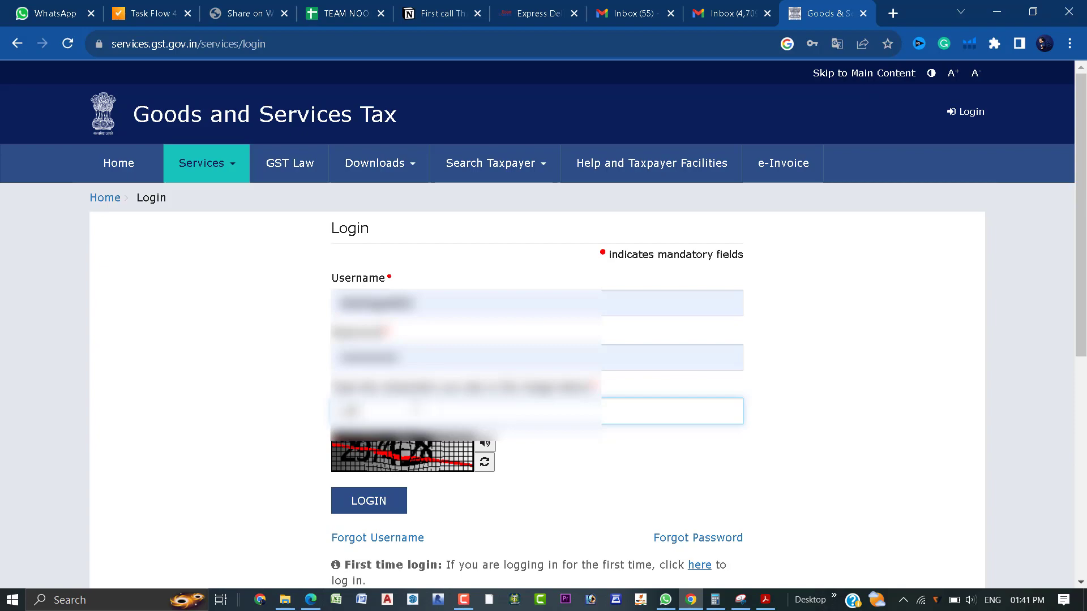
pyautogui.write('MQX')
pyautogui.click(395, 503)
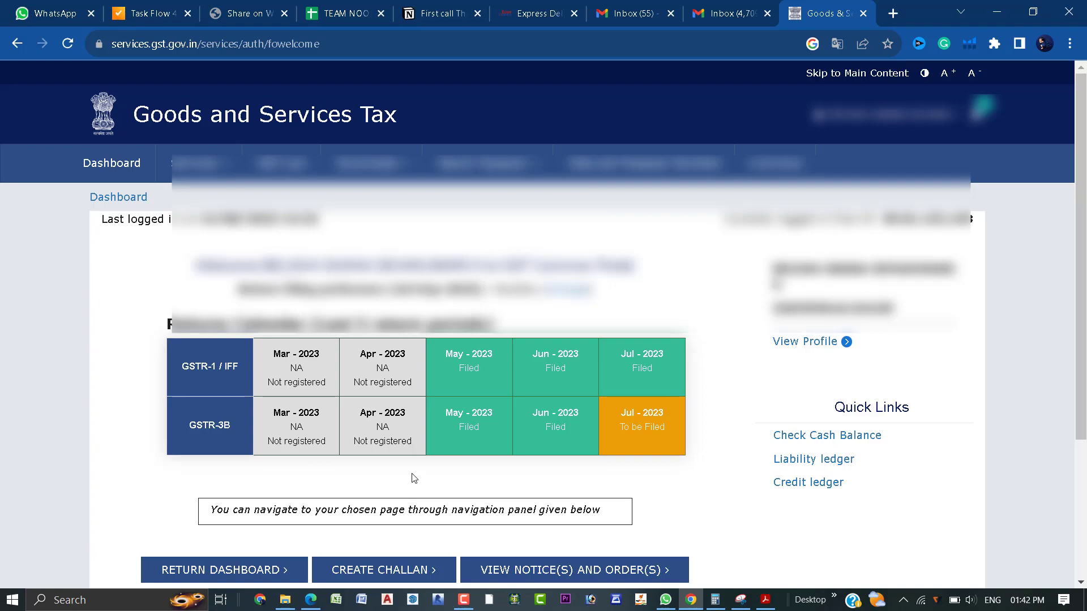
# Go from the taxpayer dashboard to the Return Dashboard (File Returns page).
pyautogui.moveTo(638, 374)
pyautogui.scroll(-1, 309, 439)
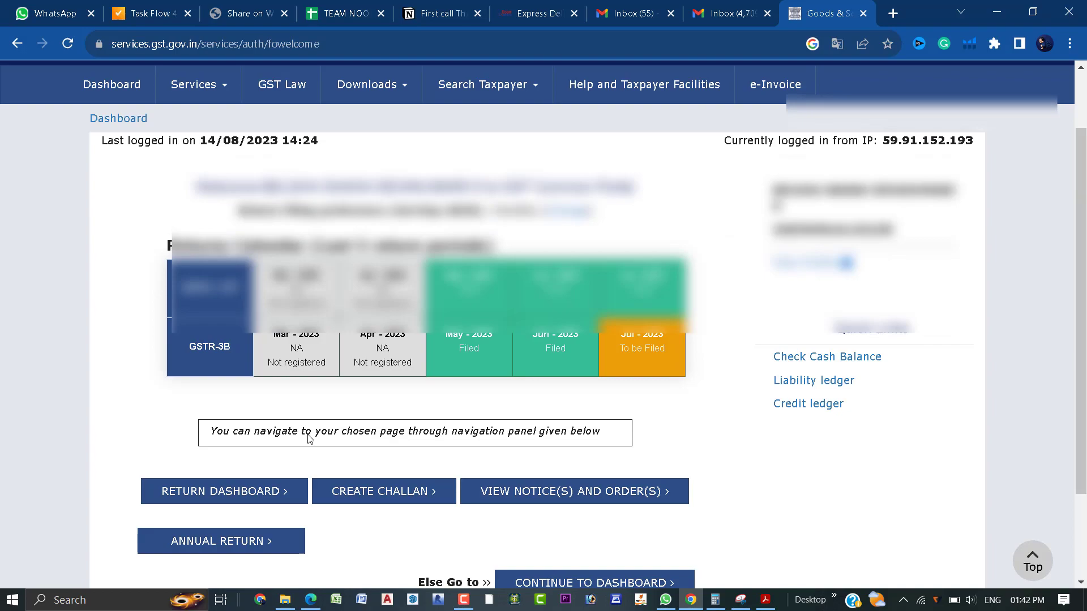
pyautogui.click(207, 493)
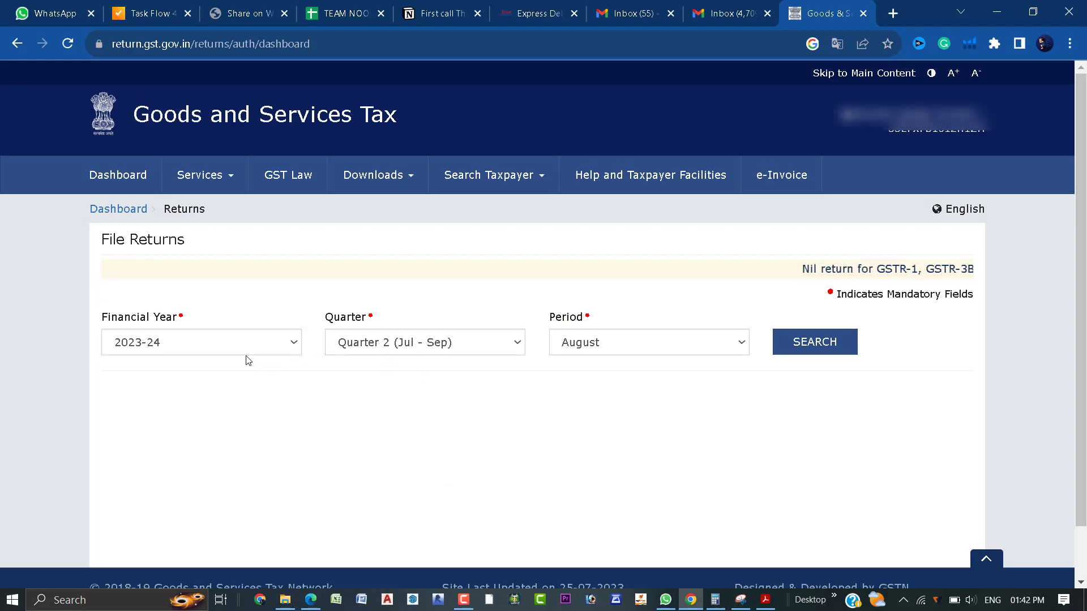
# Search returns for 2023-24, Quarter 2 (Jul - Sep), period July.
pyautogui.click(387, 345)
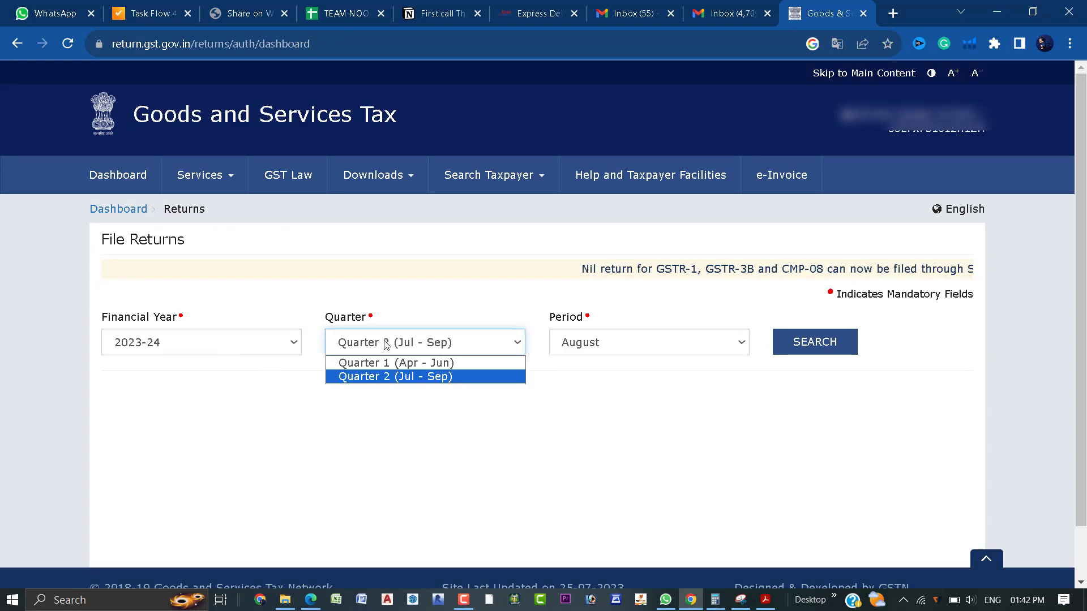
pyautogui.click(395, 390)
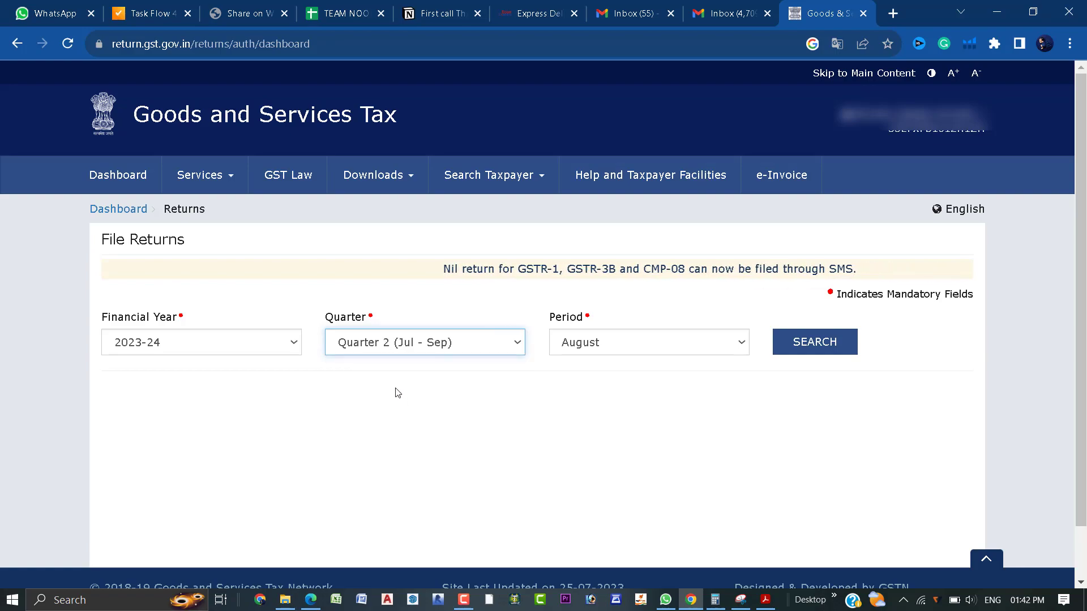
pyautogui.click(579, 346)
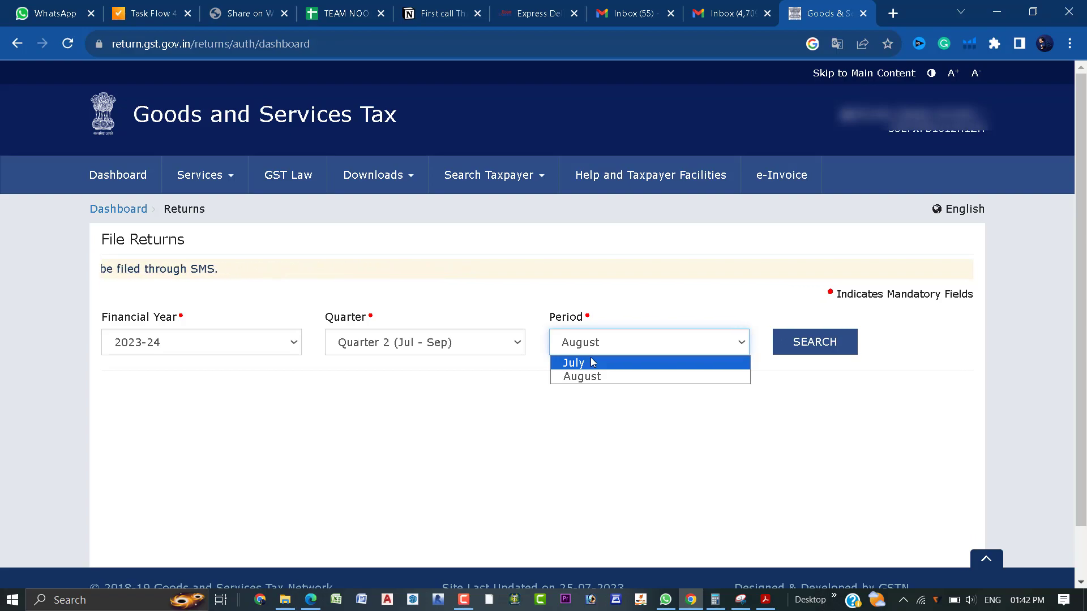
pyautogui.click(591, 363)
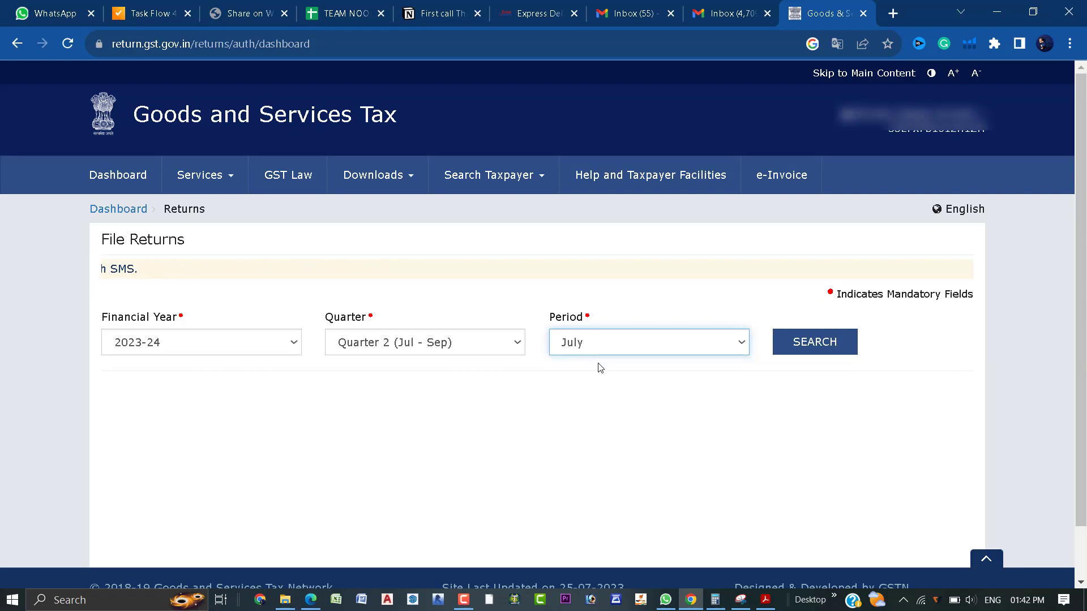
pyautogui.click(796, 346)
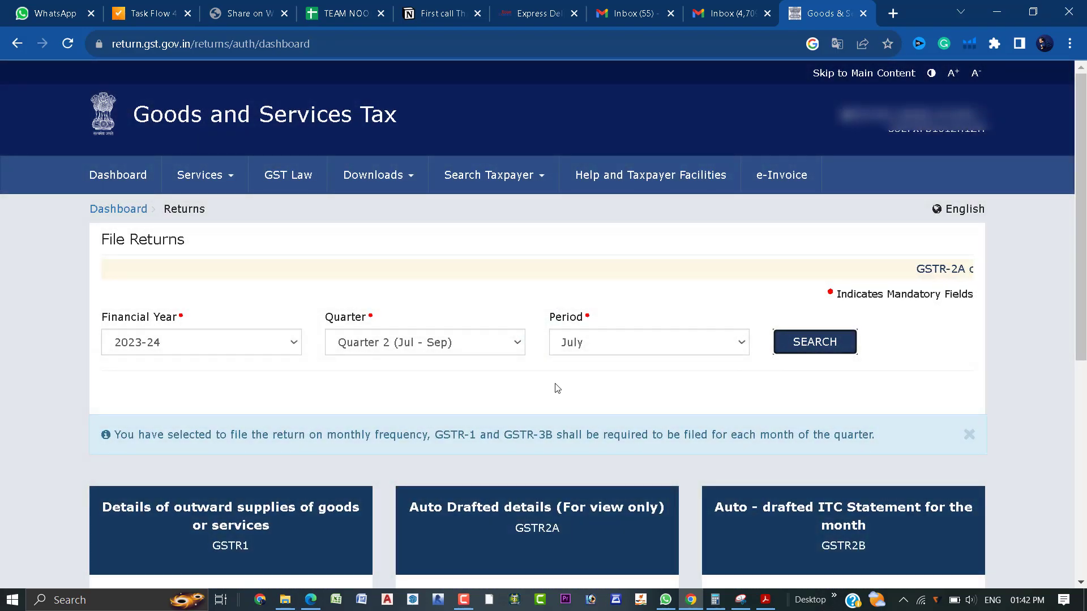
# Scroll to the Monthly Return GSTR-3B tile and start preparing it online.
pyautogui.scroll(-4, 527, 379)
pyautogui.scroll(-3, 517, 397)
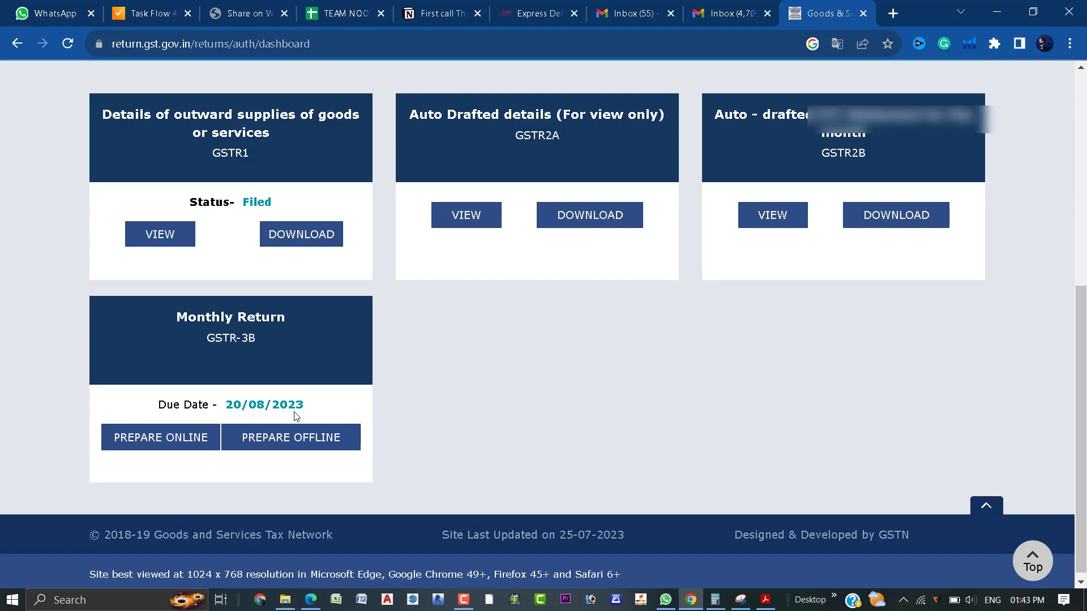
pyautogui.click(155, 447)
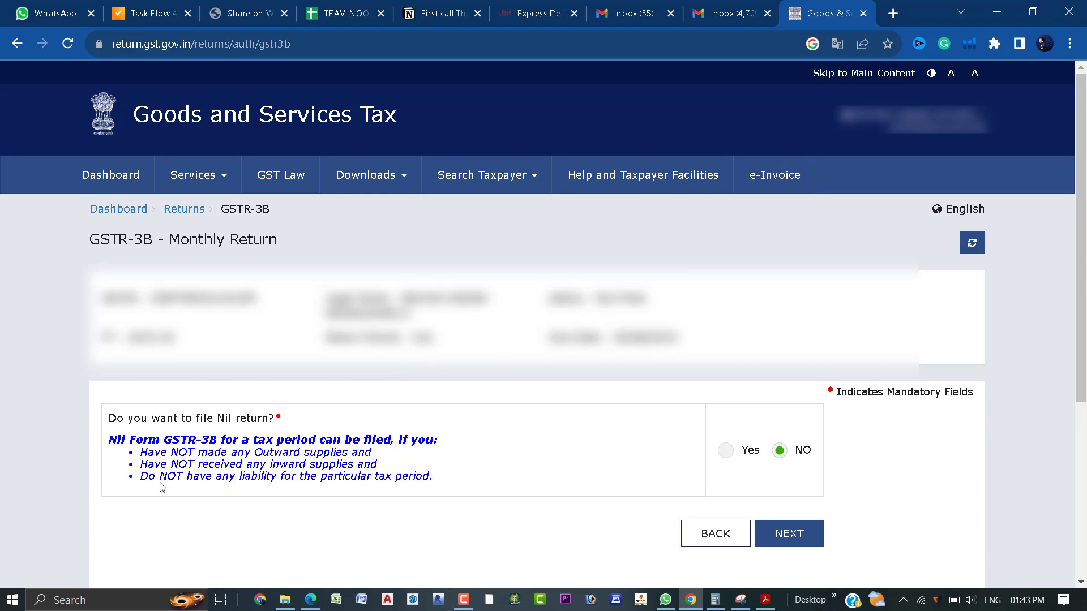
# Mark GSTR-3B as a Nil return, continue, and close the system-generated summary.
pyautogui.click(726, 452)
pyautogui.click(781, 533)
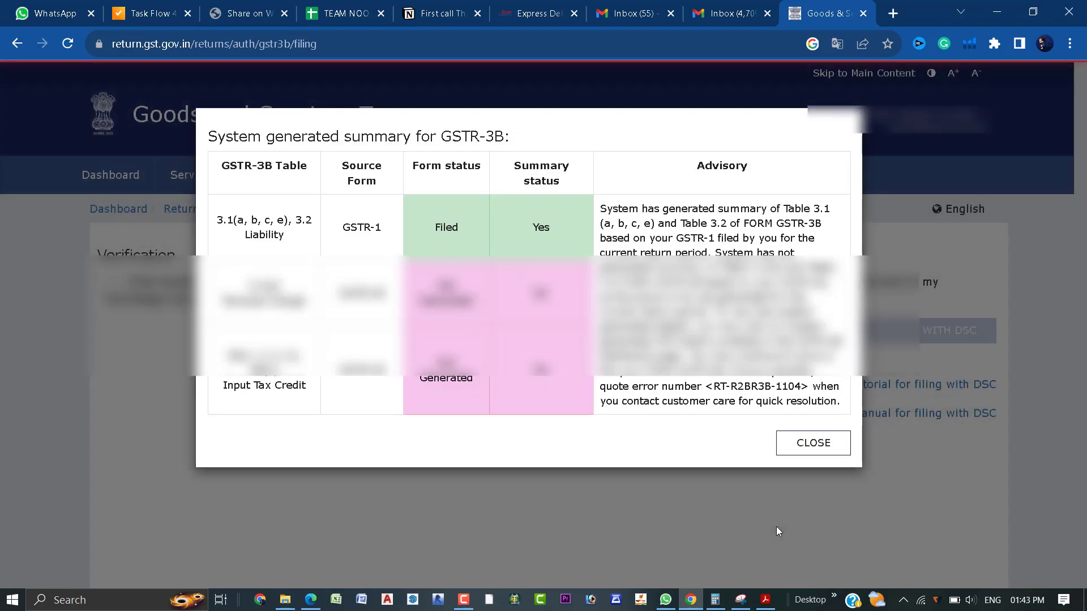
pyautogui.click(807, 444)
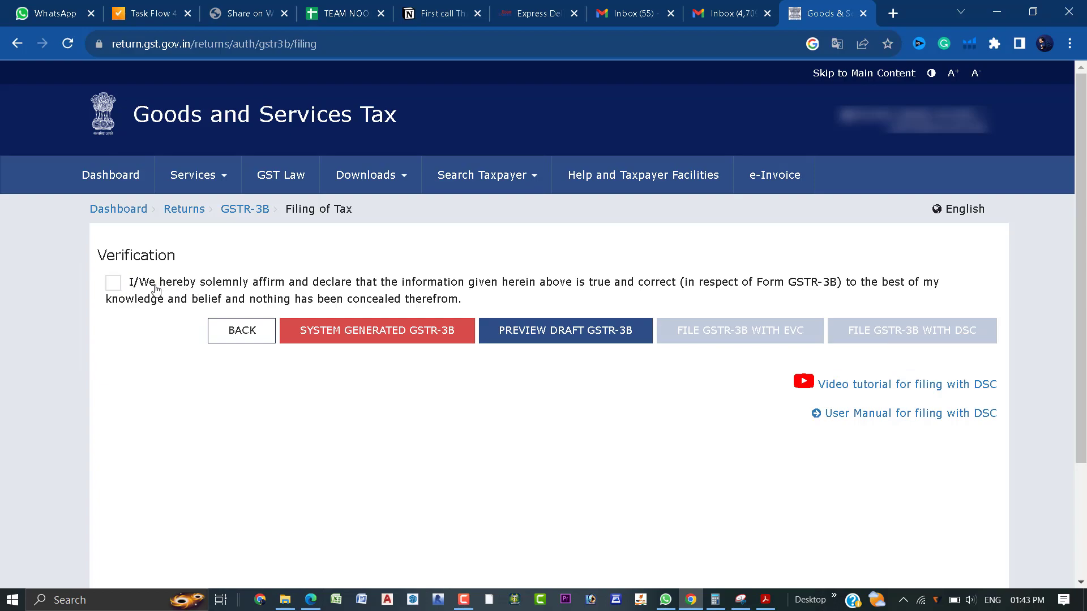
# Tick the GSTR-3B declaration, choose the authorised signatory, and file with EVC.
pyautogui.click(118, 289)
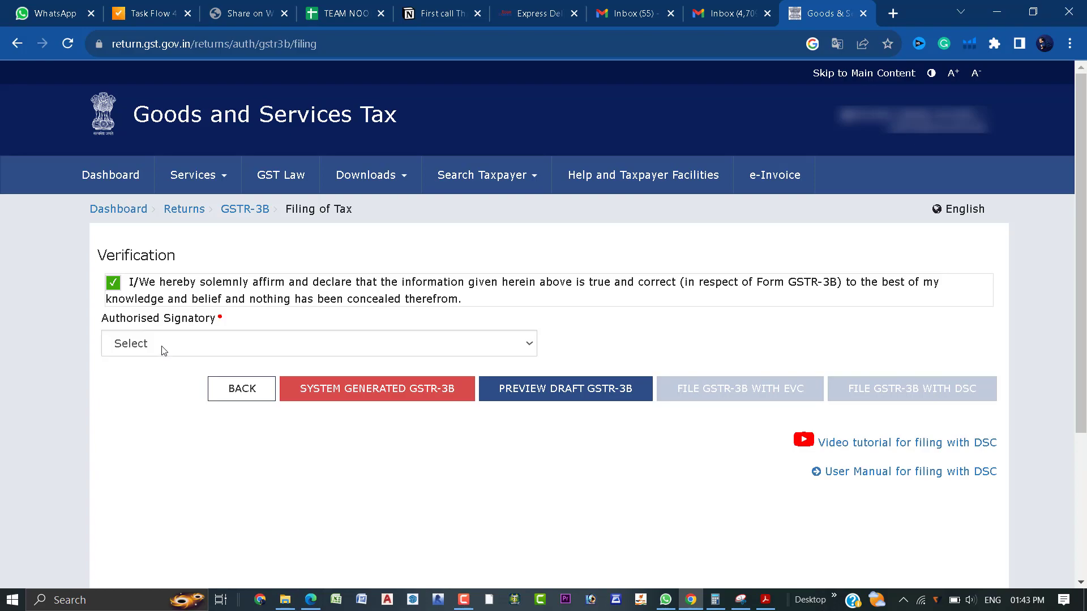
pyautogui.click(162, 346)
pyautogui.click(165, 377)
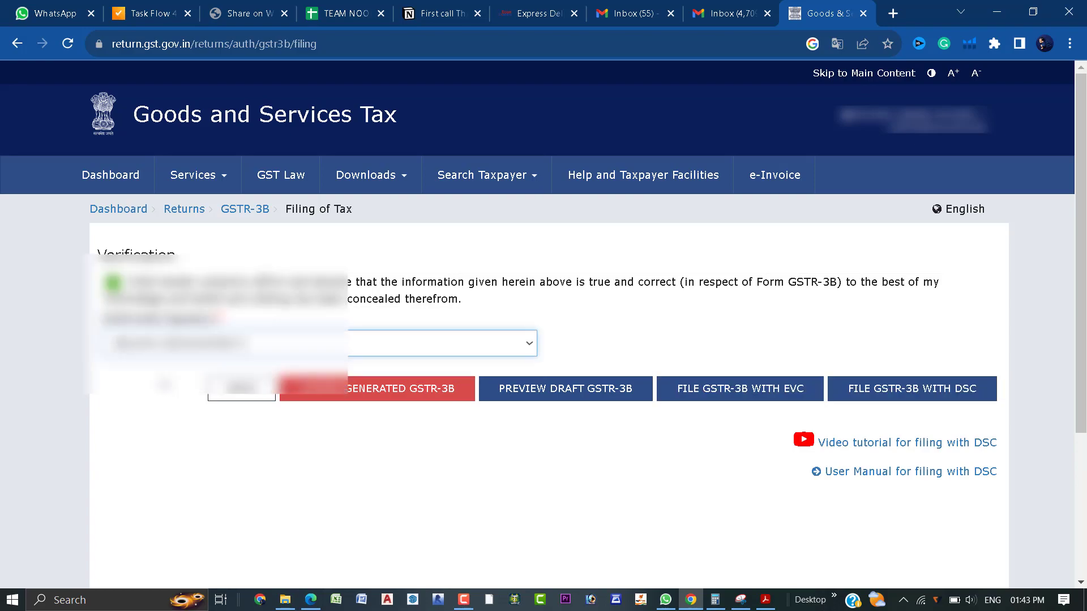
pyautogui.scroll(-1, 165, 379)
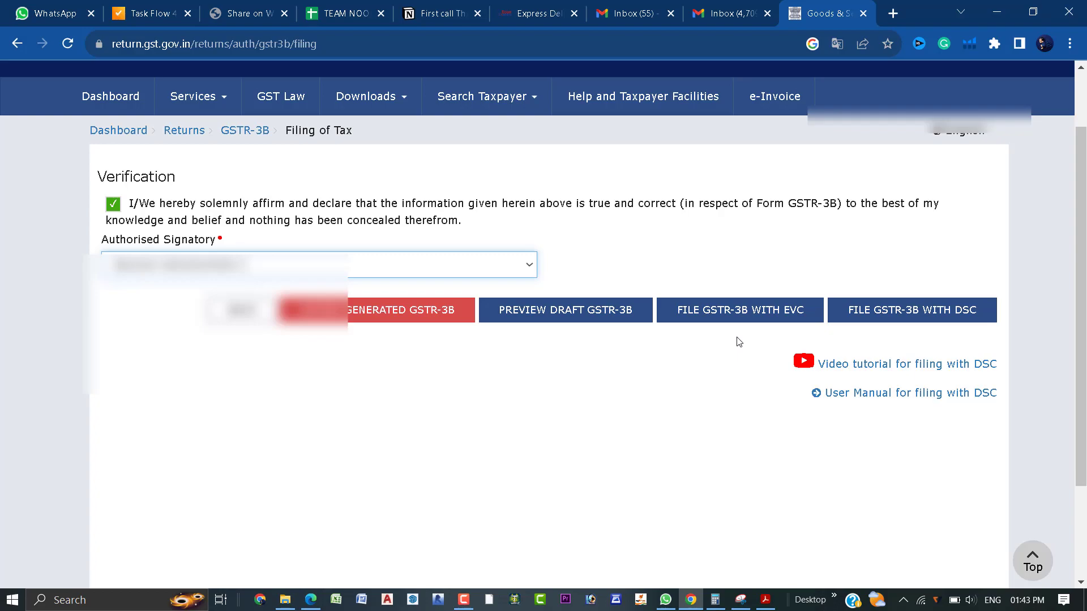
pyautogui.click(795, 313)
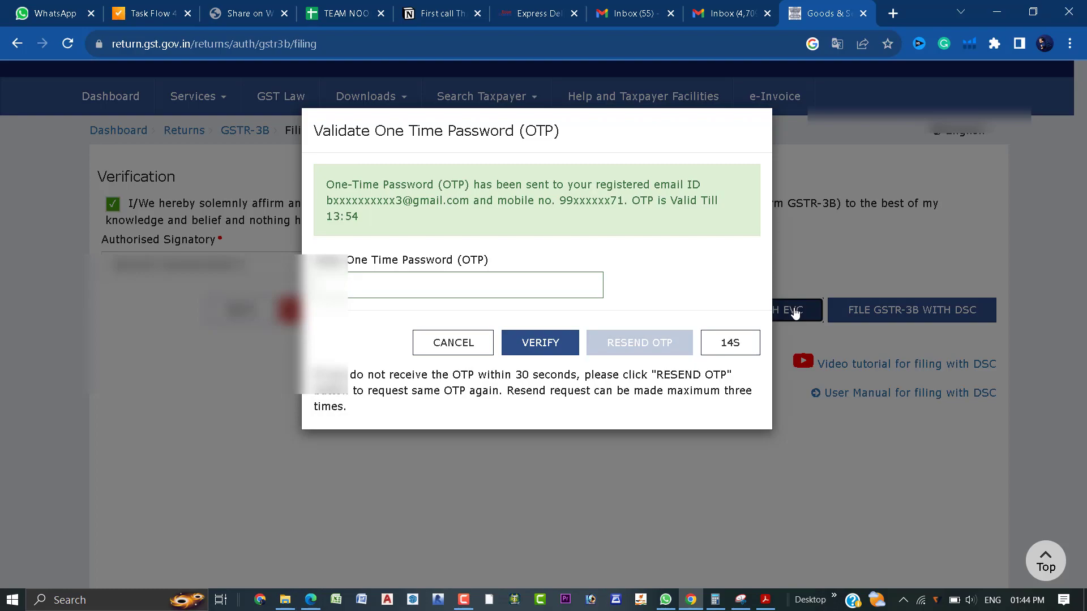
# Enter the received OTP and verify it to file the GSTR-3B return.
pyautogui.click(591, 274)
pyautogui.write('••••••')
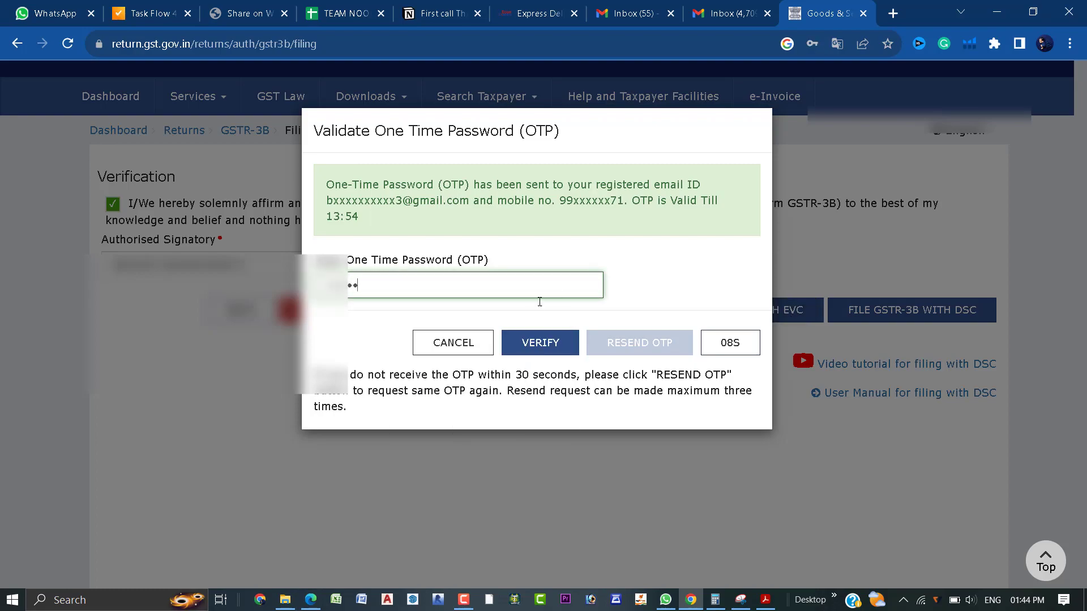
pyautogui.click(553, 342)
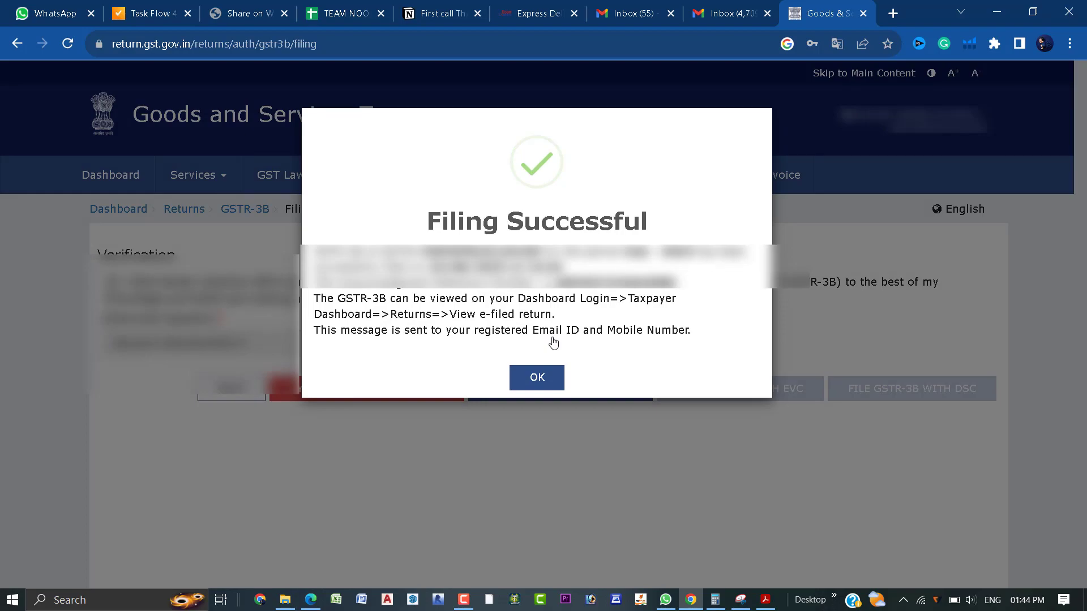
# Close the Filing Successful message and return to the taxpayer dashboard.
pyautogui.click(532, 376)
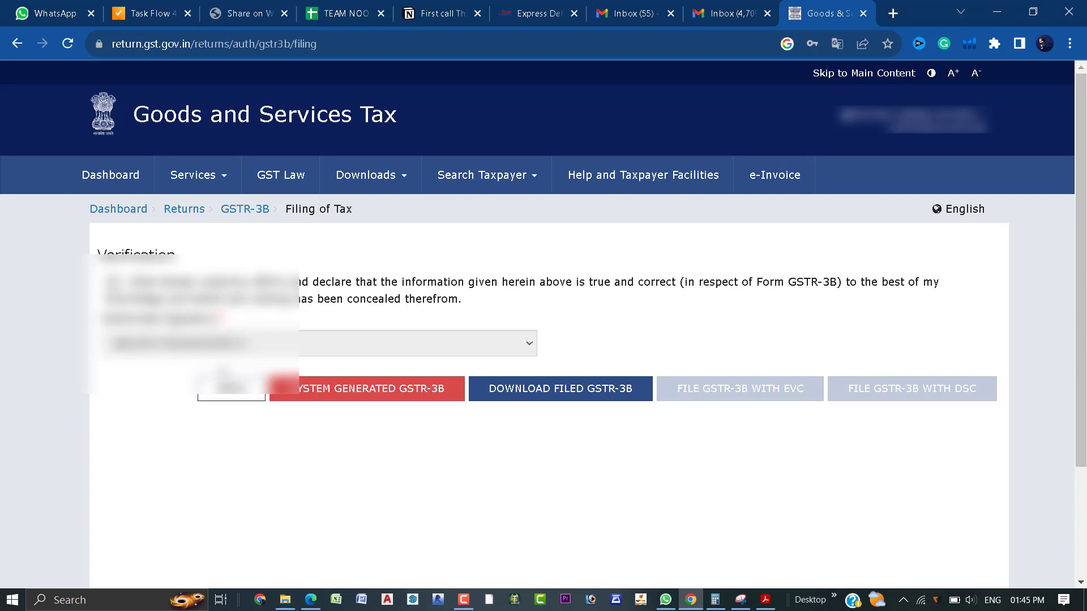
pyautogui.click(129, 185)
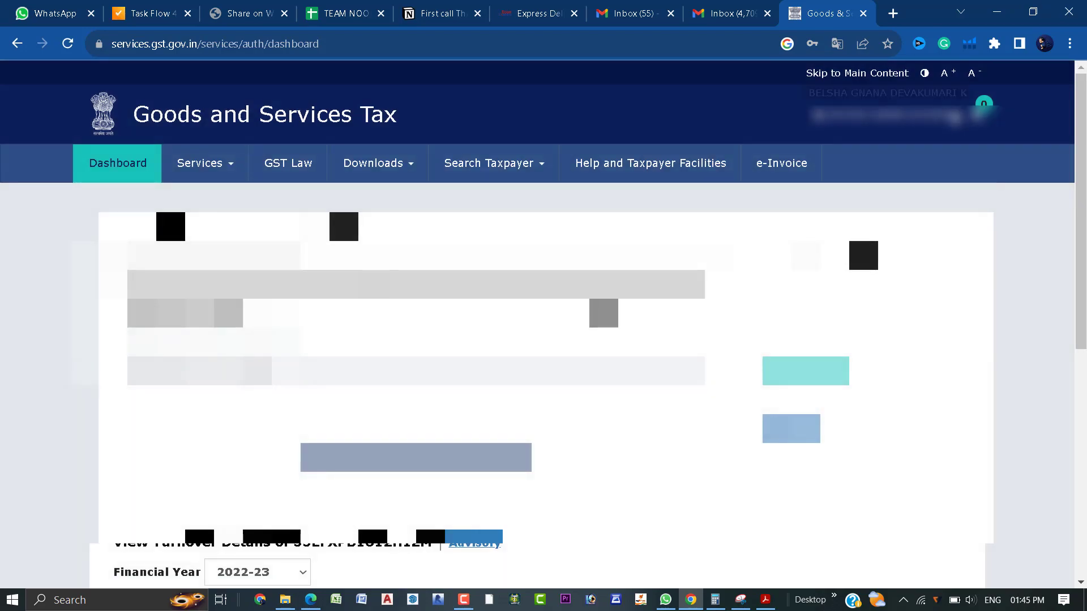
# Log out of the GST Portal from the account menu.
pyautogui.click(956, 121)
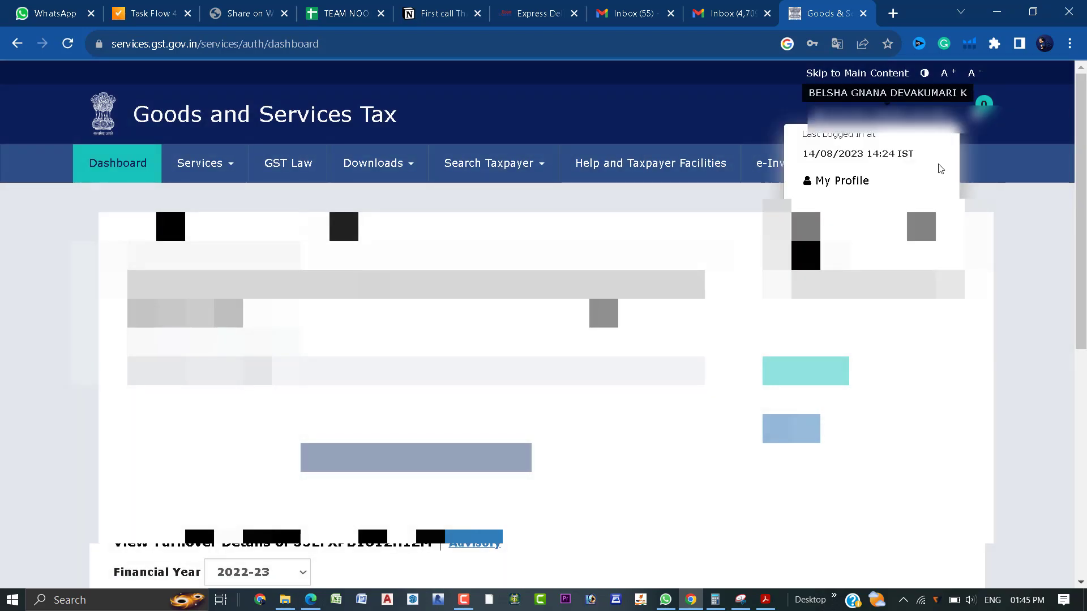
pyautogui.click(896, 256)
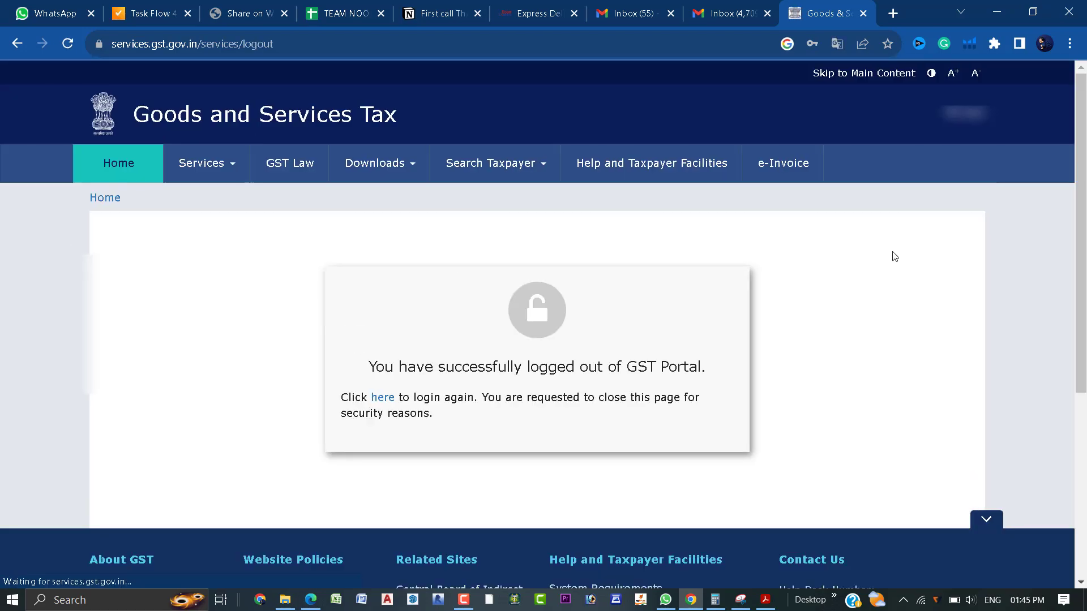
# Go back to the login page and submit the login with the displayed captcha.
pyautogui.click(384, 398)
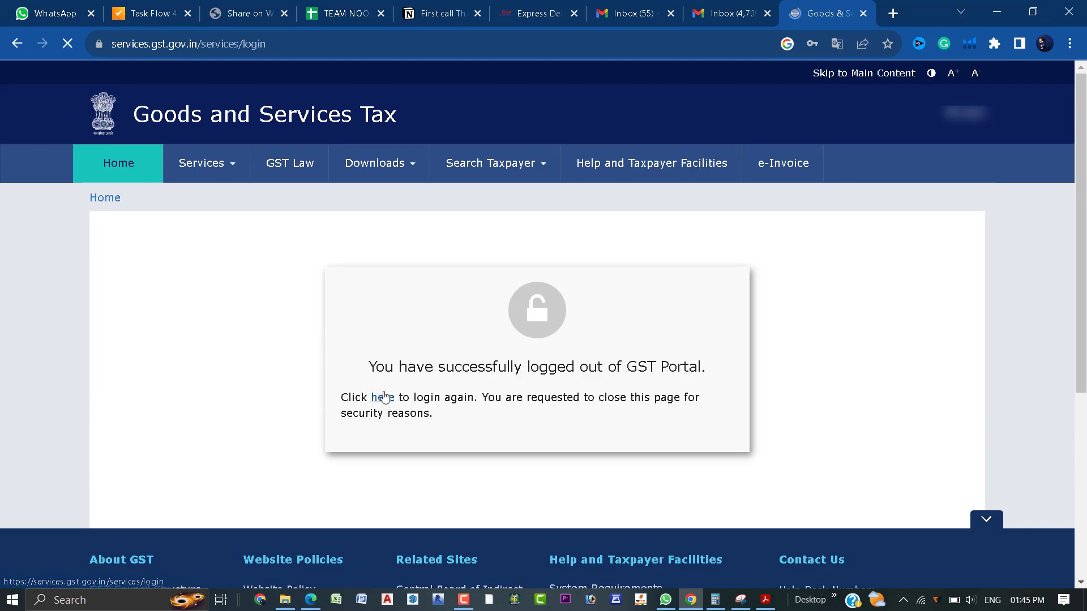
pyautogui.click(382, 403)
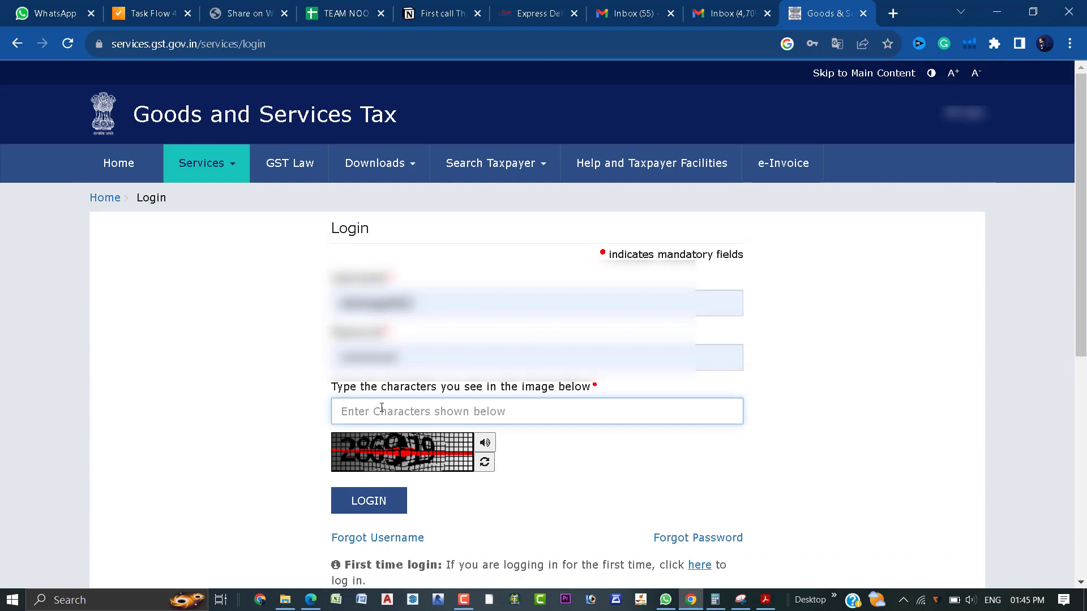
pyautogui.write('286')
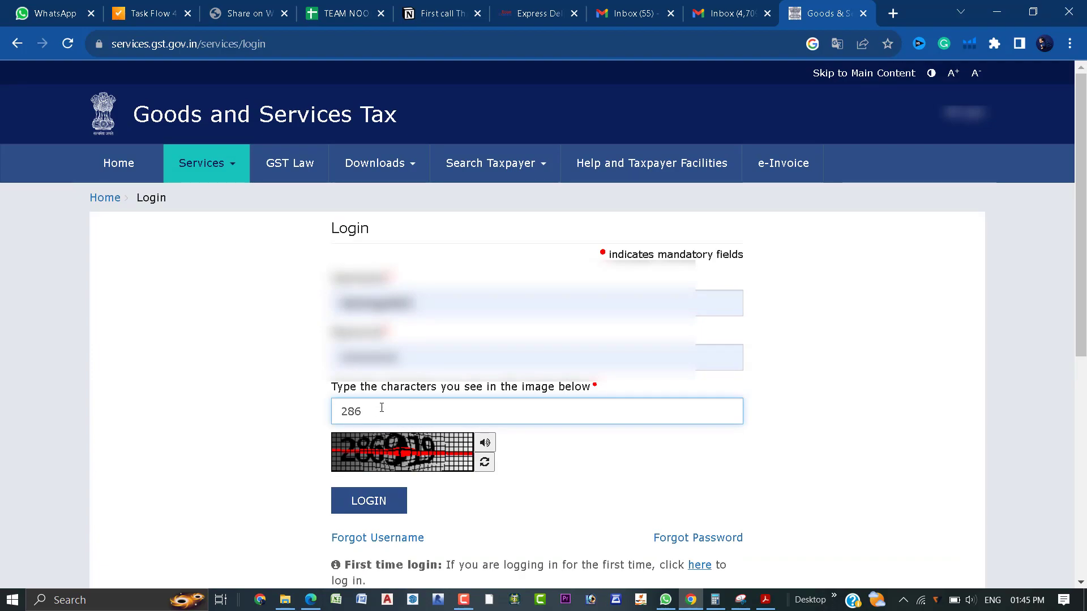
pyautogui.write('919')
pyautogui.press('Return')
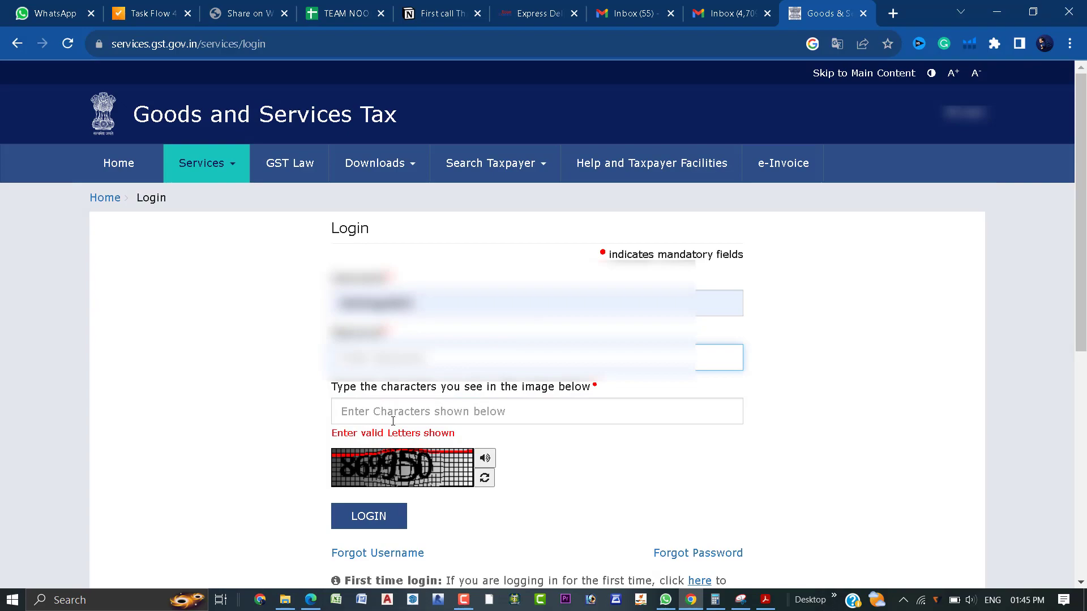
# Enter the fresh captcha, fill in the saved password, and sign in again.
pyautogui.click(392, 419)
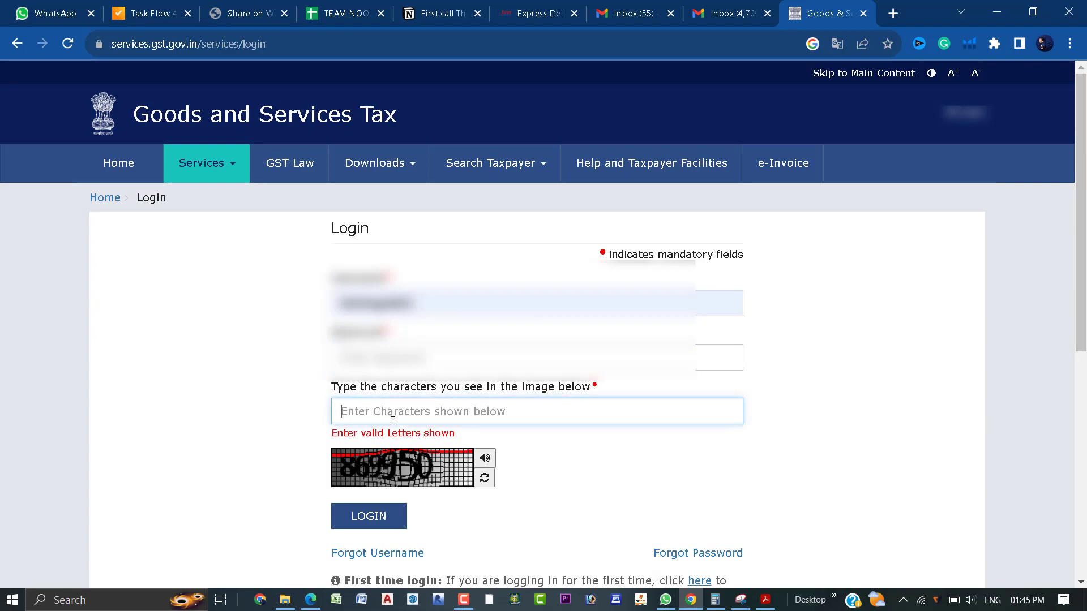
pyautogui.write('8699')
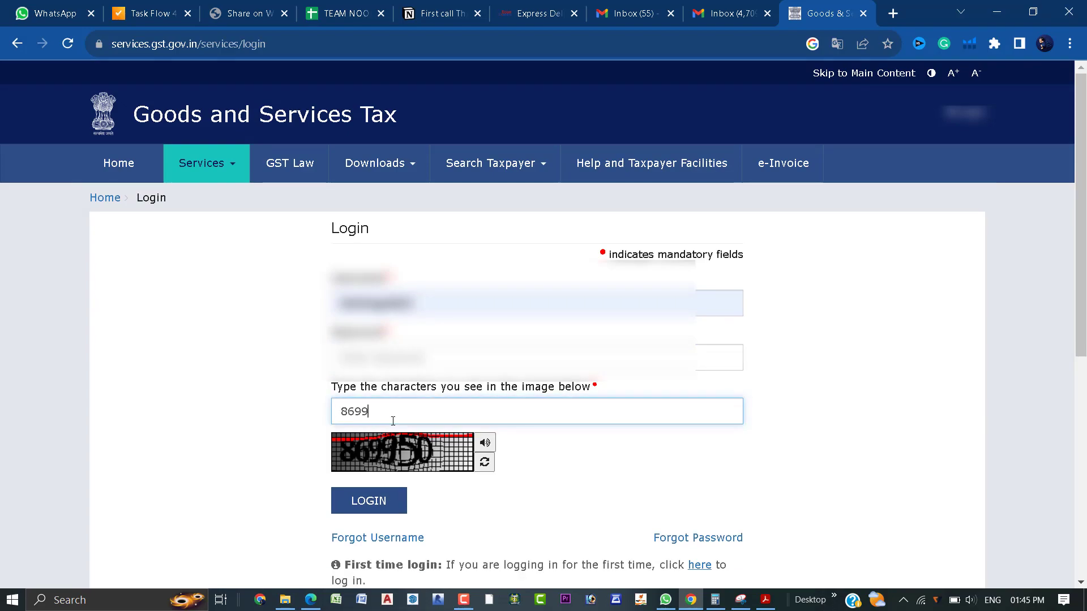
pyautogui.write('50')
pyautogui.click(384, 502)
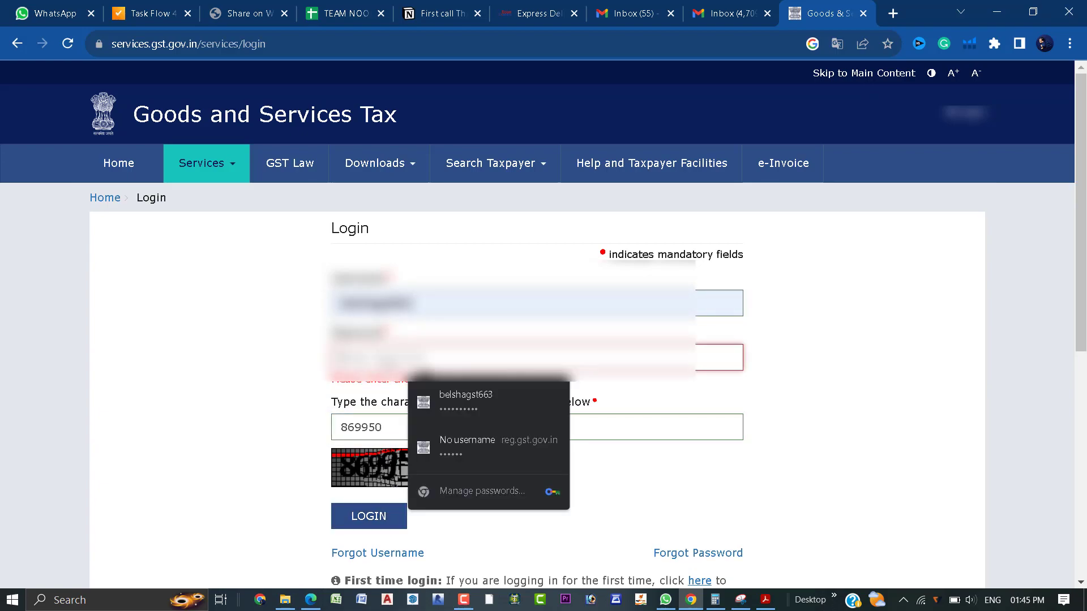
pyautogui.click(443, 401)
pyautogui.click(387, 499)
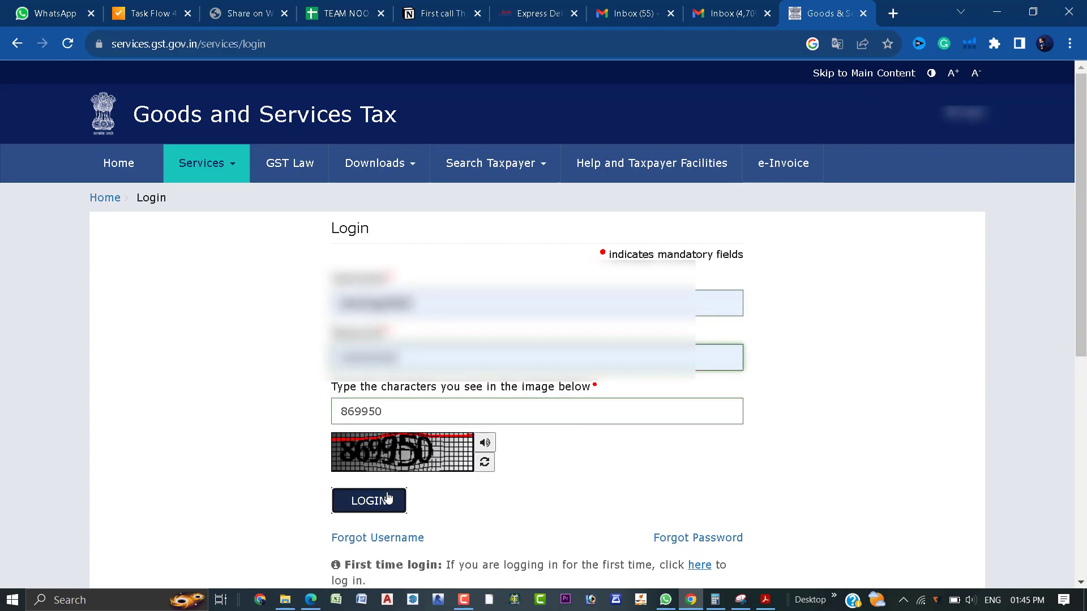